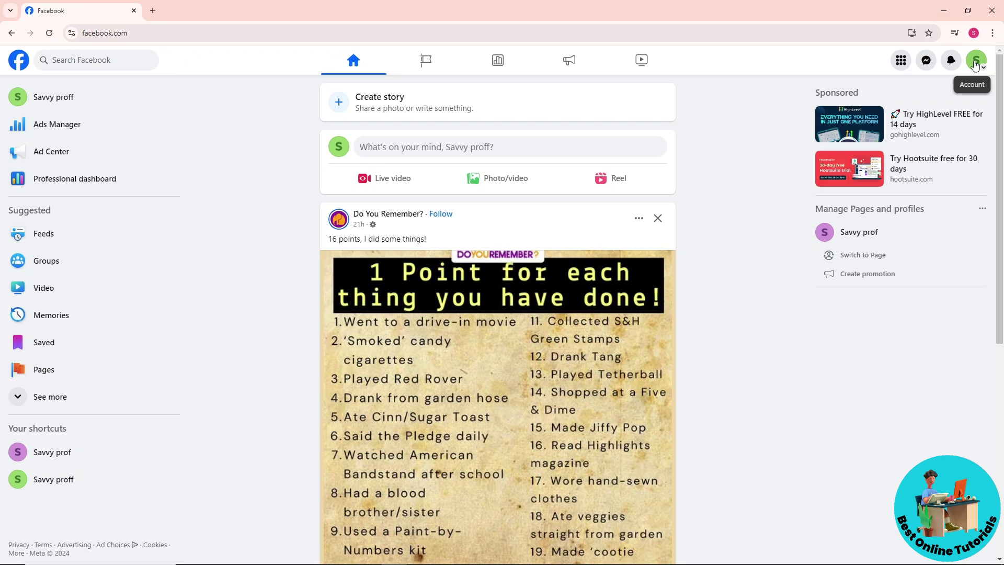
Check the account's profiles from the account menu, then close the panel.
{"action": "left_click", "coordinate": [976, 65]}
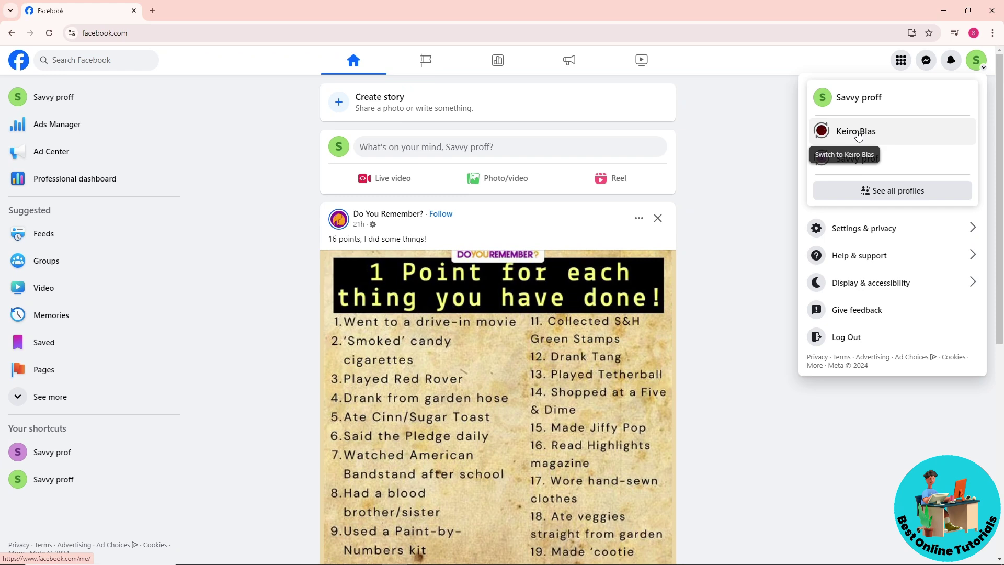
{"action": "left_click", "coordinate": [892, 195]}
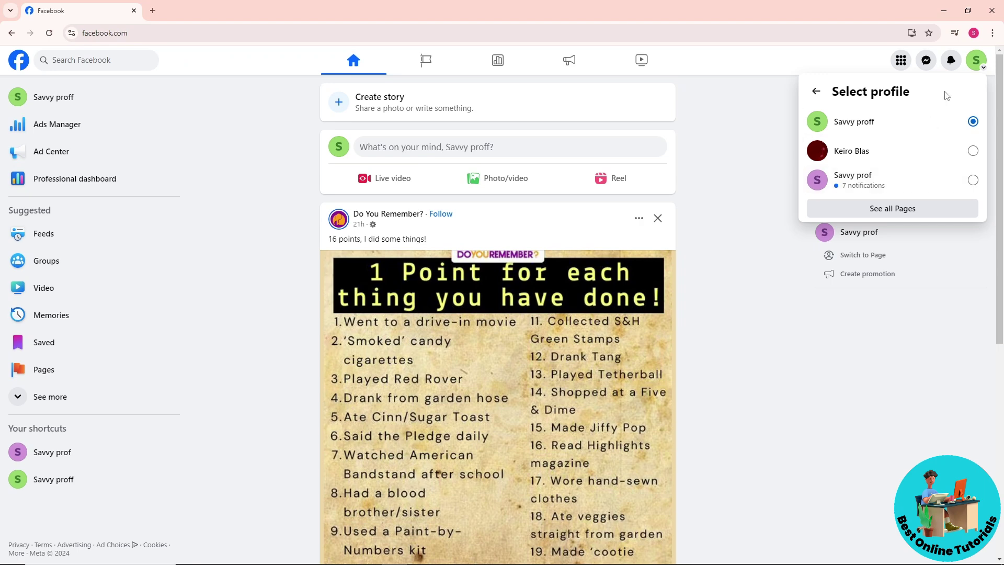
{"action": "left_click", "coordinate": [977, 60]}
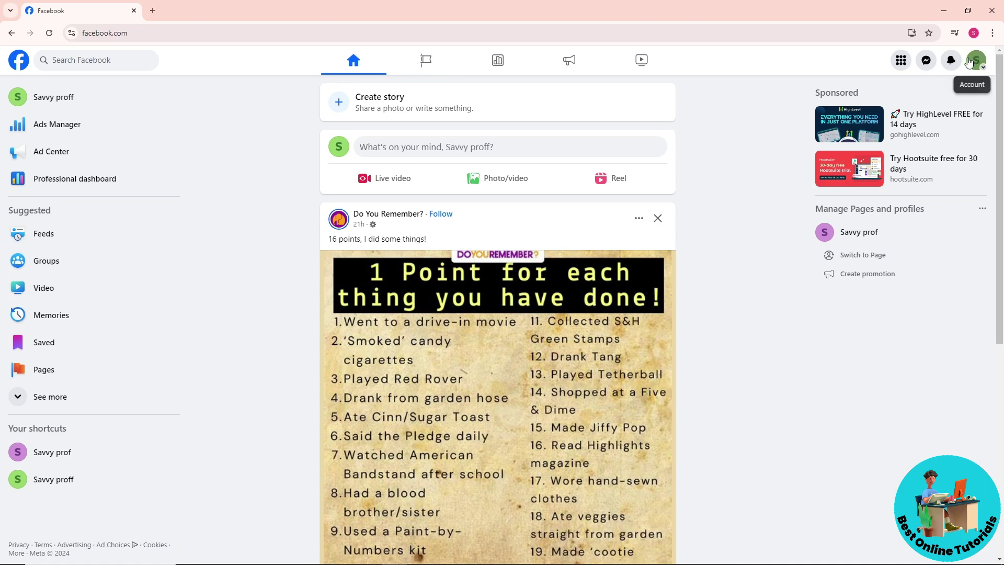
Go to the full Settings page via Settings & privacy in the account menu.
{"action": "left_click", "coordinate": [970, 63]}
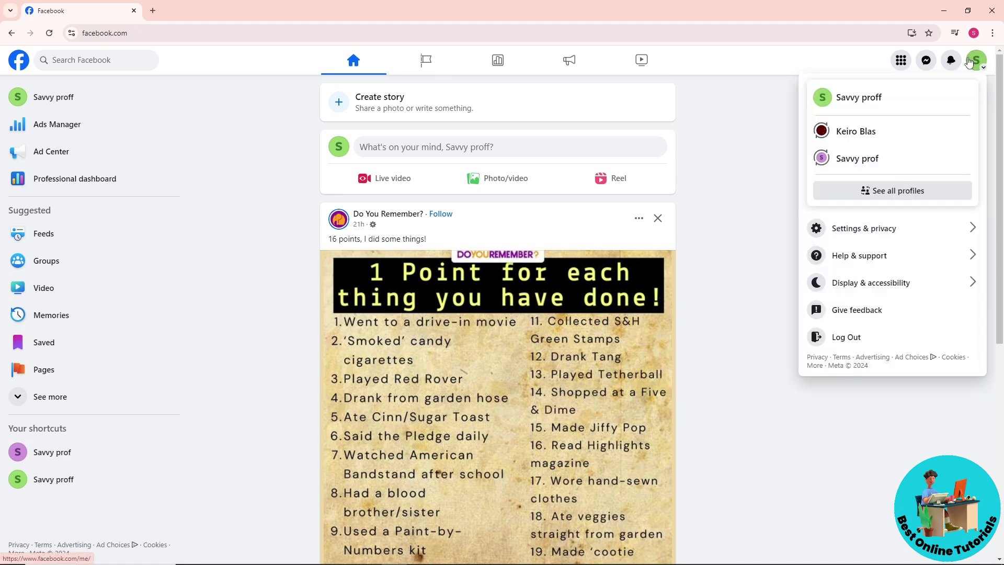
{"action": "left_click", "coordinate": [854, 241]}
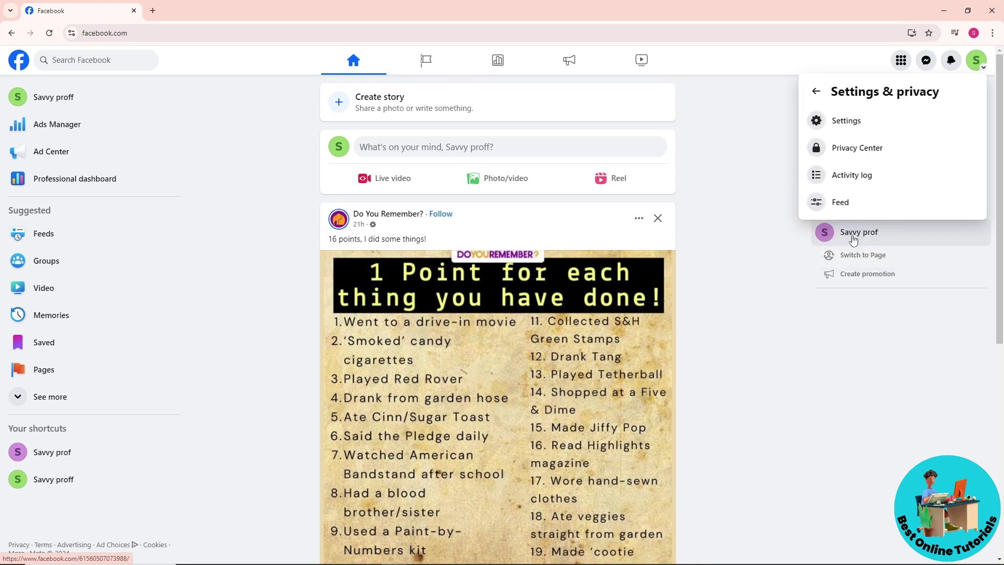
{"action": "left_click", "coordinate": [823, 123]}
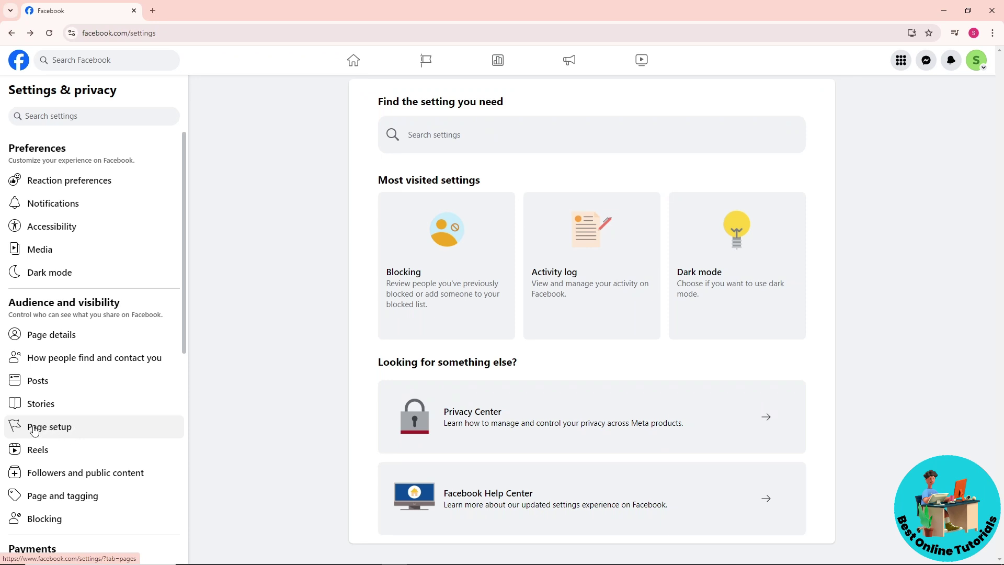
View the Page's general name settings from Page setup, revealing no username is set.
{"action": "left_click", "coordinate": [76, 431]}
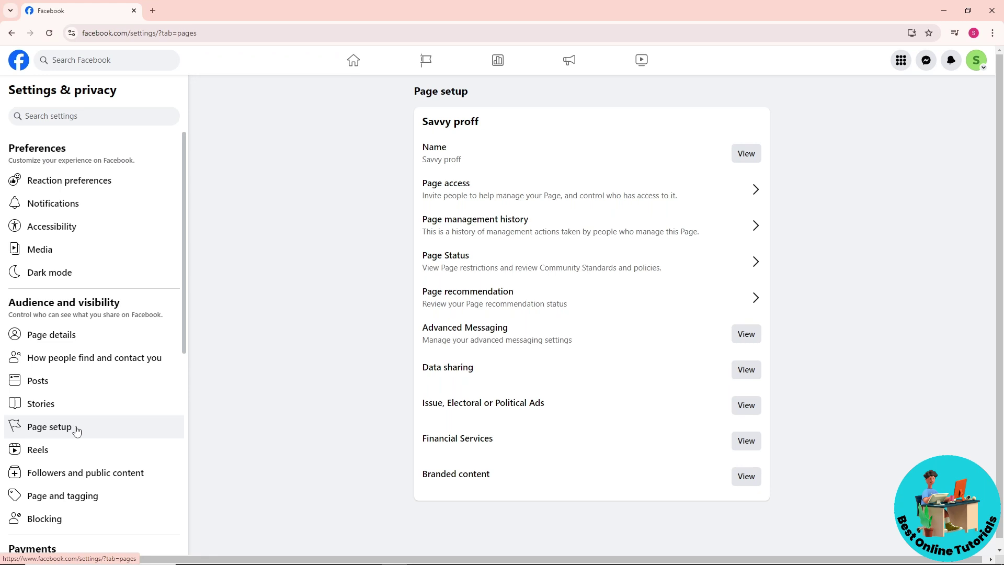
{"action": "double_click", "coordinate": [429, 146]}
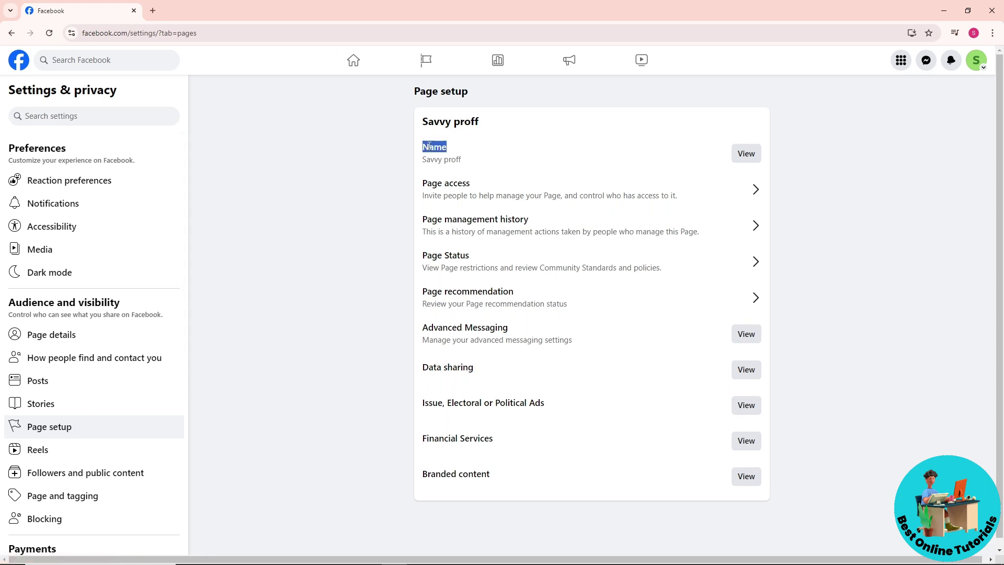
{"action": "left_click", "coordinate": [746, 154]}
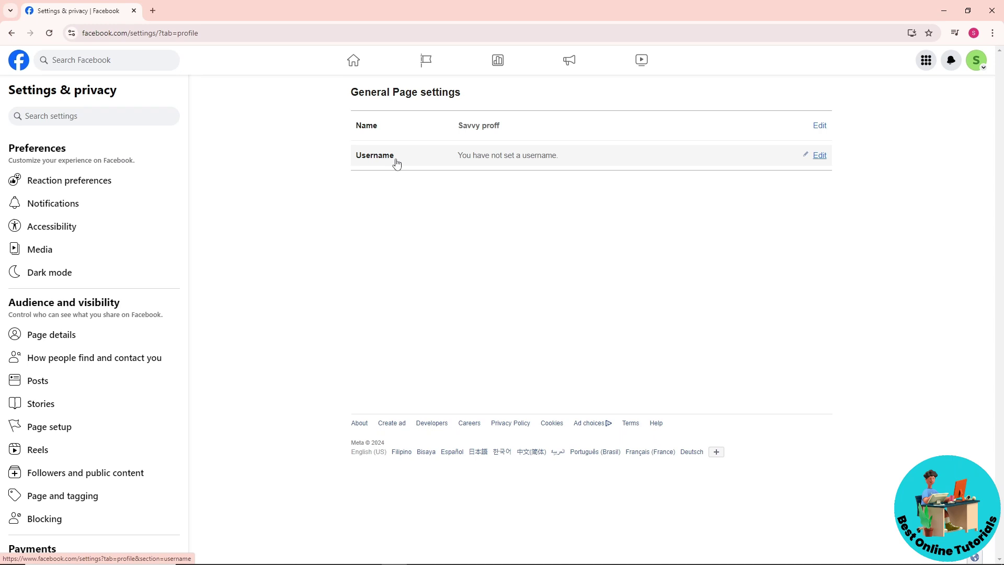
Edit the Page username and enter tutorialonline, which is reported not available.
{"action": "left_click", "coordinate": [819, 156]}
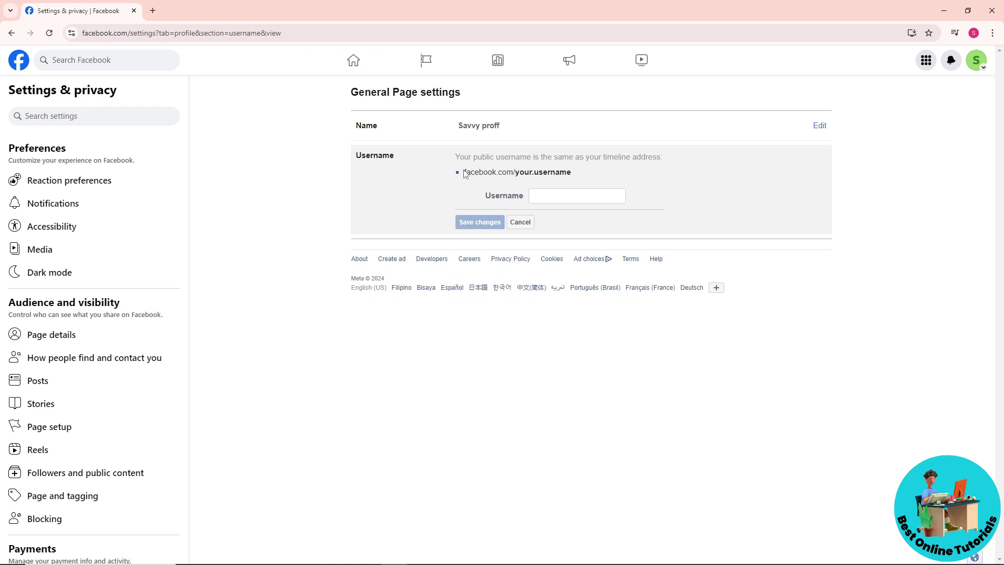
{"action": "left_click_drag", "start_coordinate": [464, 173], "coordinate": [513, 169]}
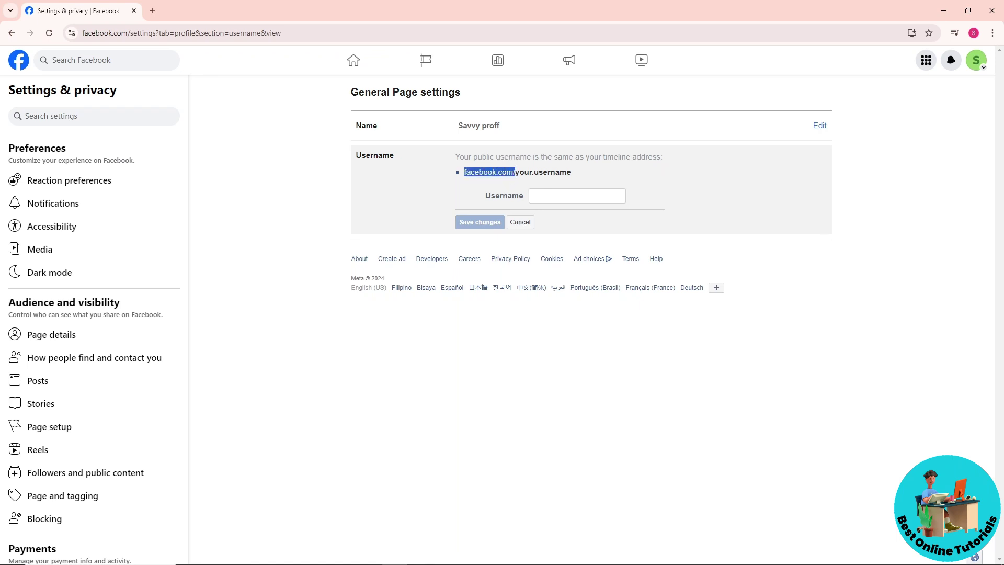
{"action": "left_click_drag", "start_coordinate": [515, 170], "coordinate": [517, 171]}
{"action": "left_click", "coordinate": [545, 194]}
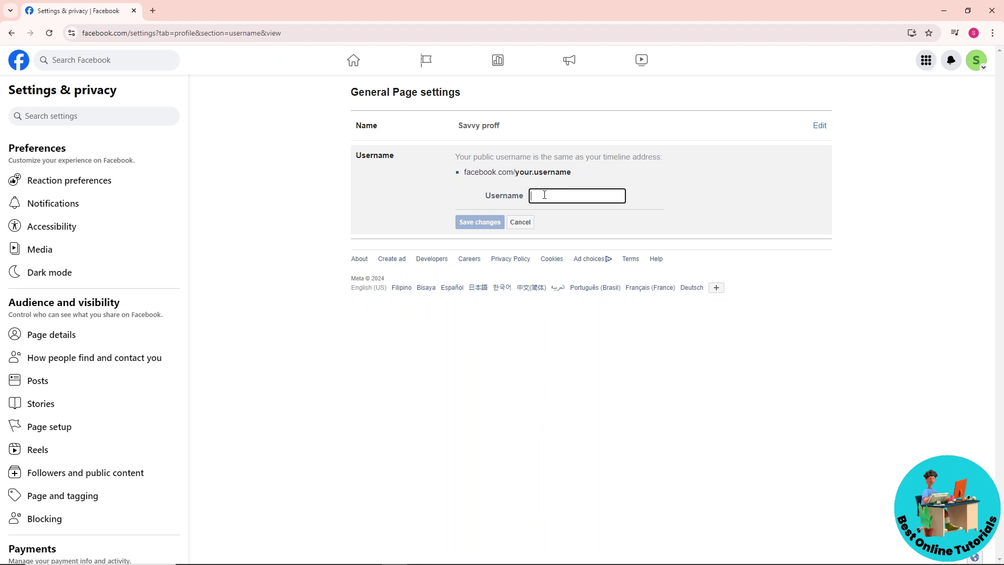
{"action": "type", "text": "tutorialonli"}
{"action": "type", "text": "ne"}
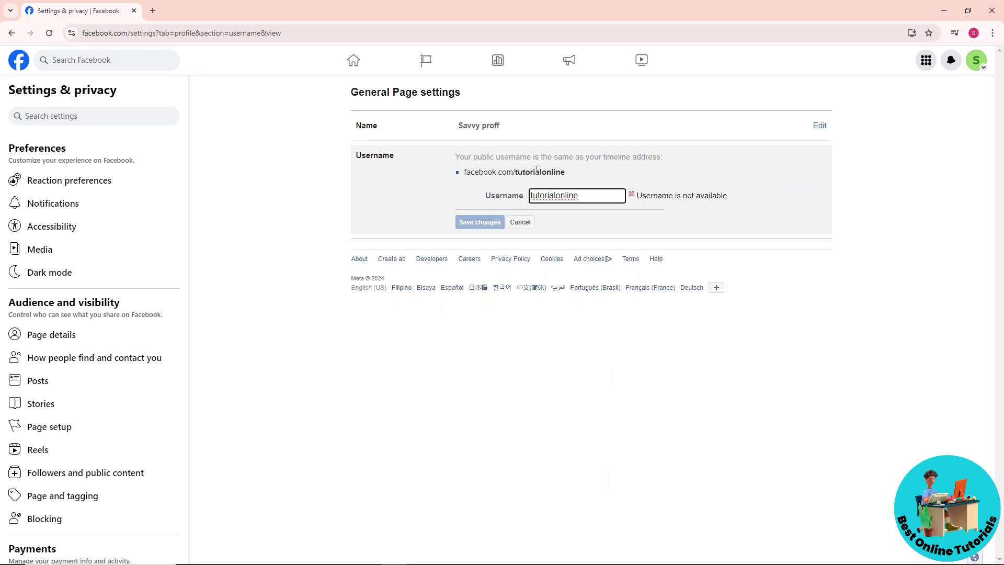
Amend the username to tutorialonline123, shown as available, and save the change.
{"action": "triple_click", "coordinate": [650, 198]}
{"action": "left_click", "coordinate": [599, 195]}
{"action": "type", "text": "123"}
{"action": "left_click", "coordinate": [602, 213]}
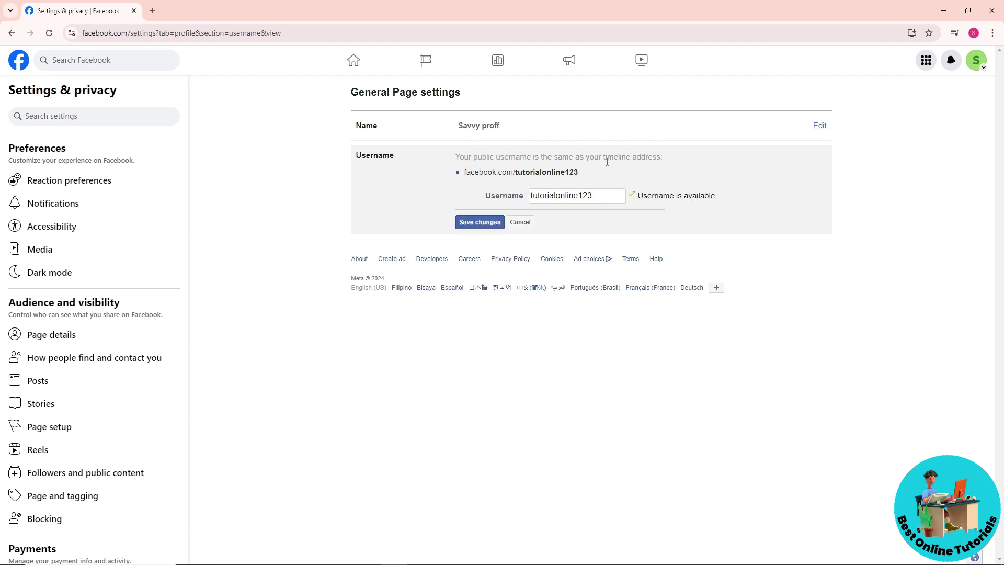
{"action": "double_click", "coordinate": [585, 194]}
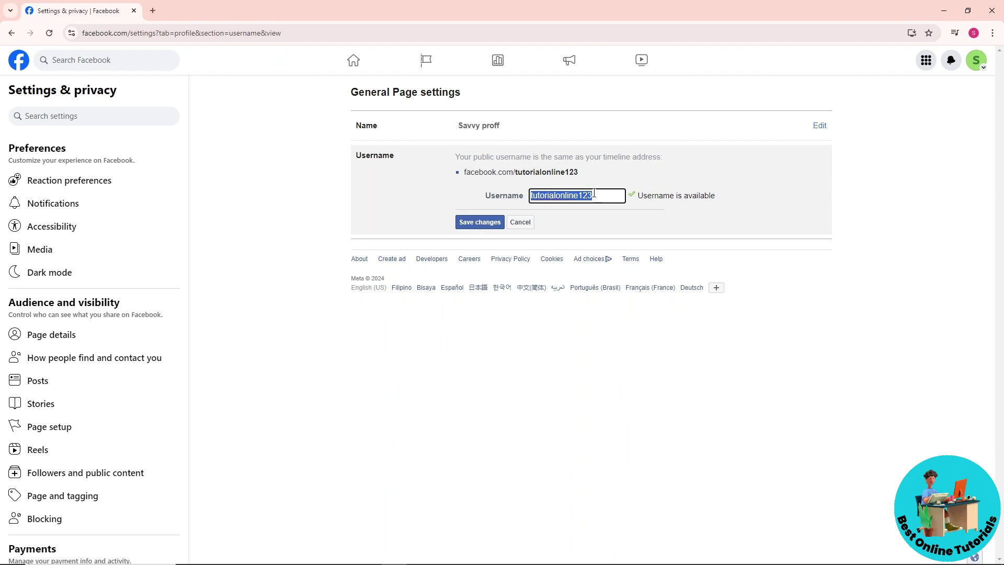
{"action": "left_click", "coordinate": [488, 224]}
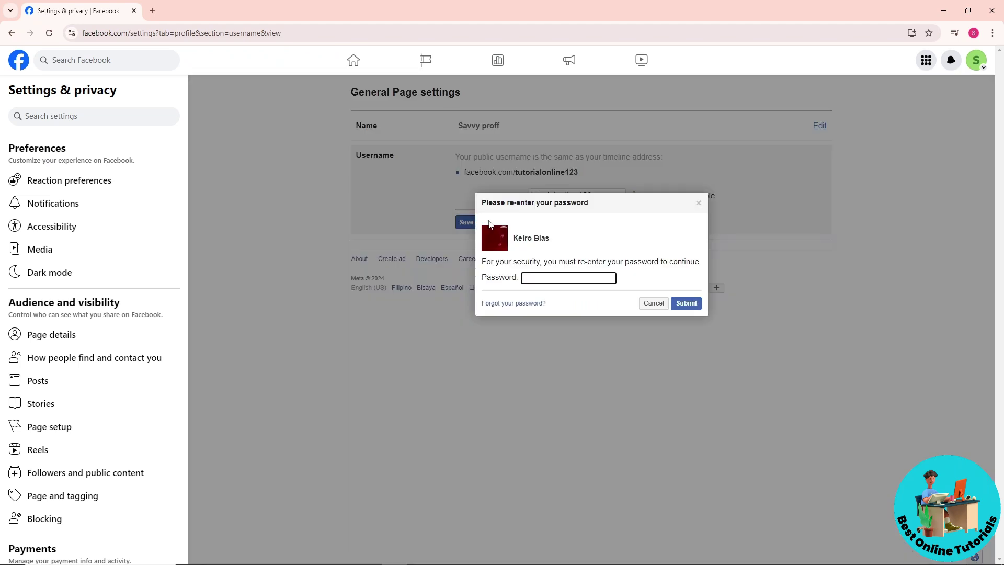
Submit the account password to confirm, then dismiss Chrome's save-password popup.
{"action": "left_click", "coordinate": [541, 276]}
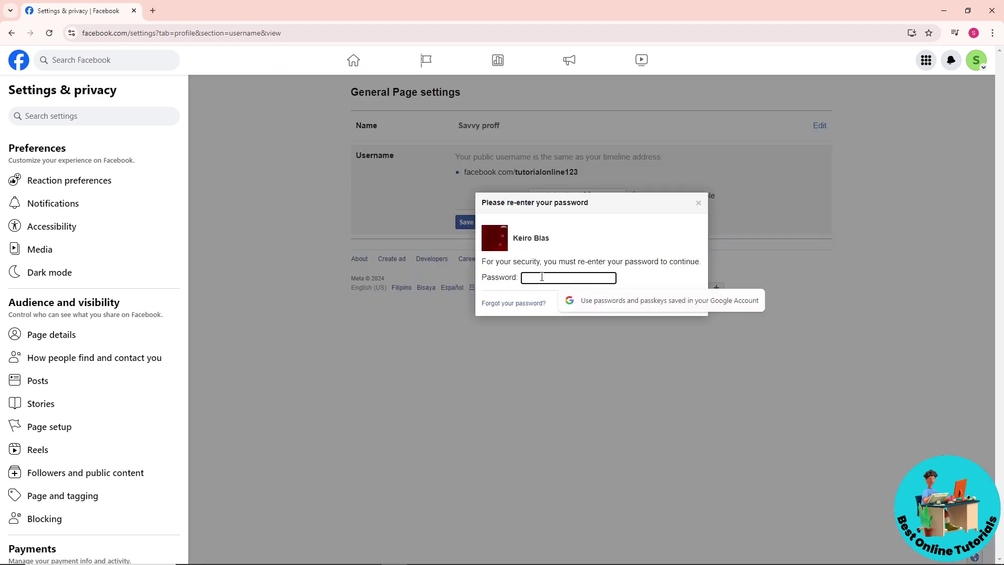
{"action": "type", "text": "****"}
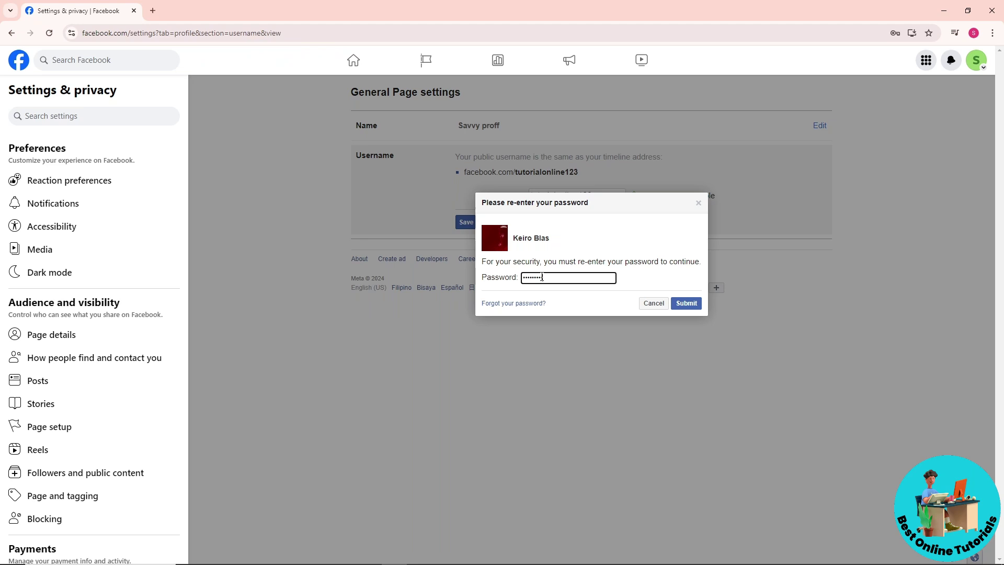
{"action": "left_click", "coordinate": [693, 305]}
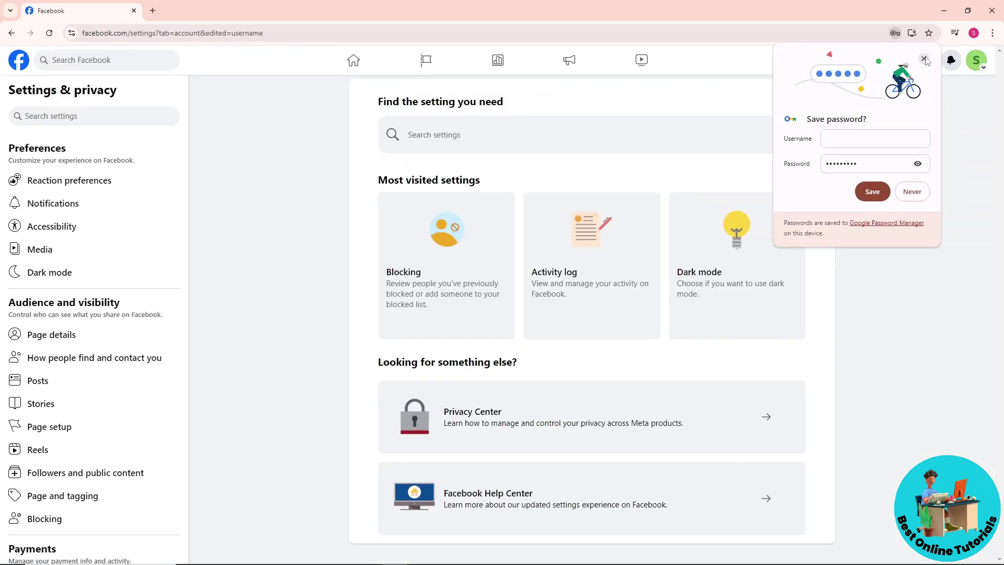
{"action": "left_click", "coordinate": [924, 59]}
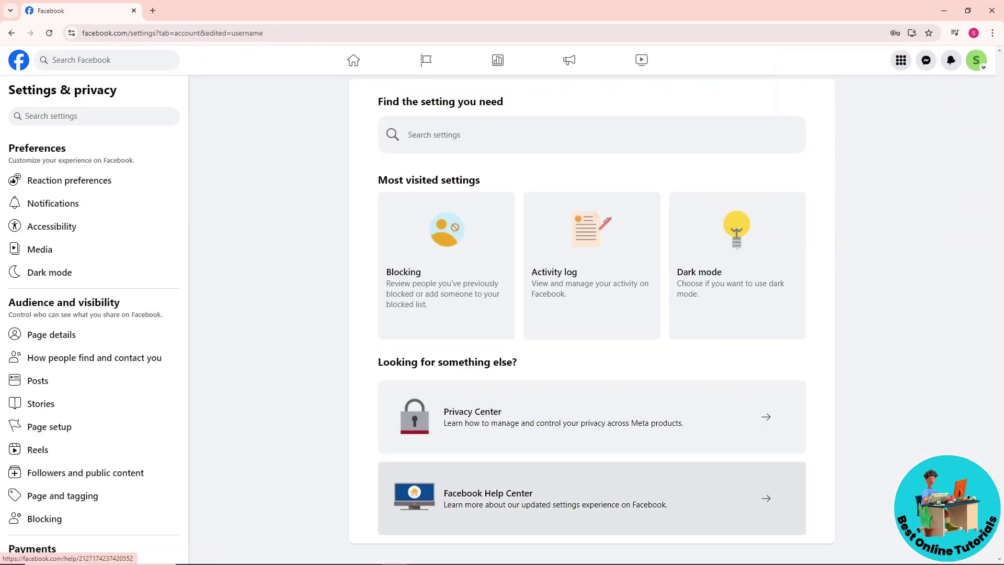